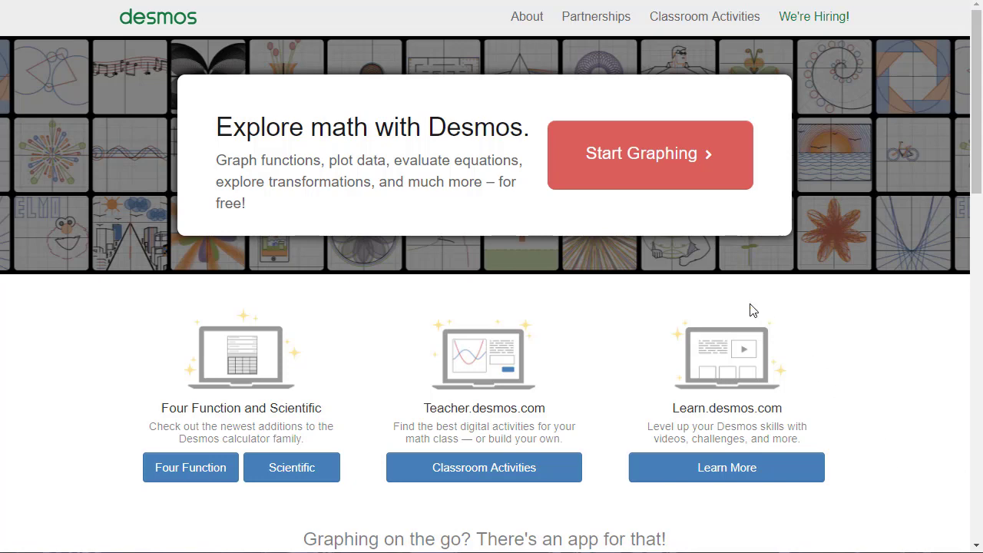
# Step: Start a new blank graph from the Desmos home page
pyautogui.click(637, 162)
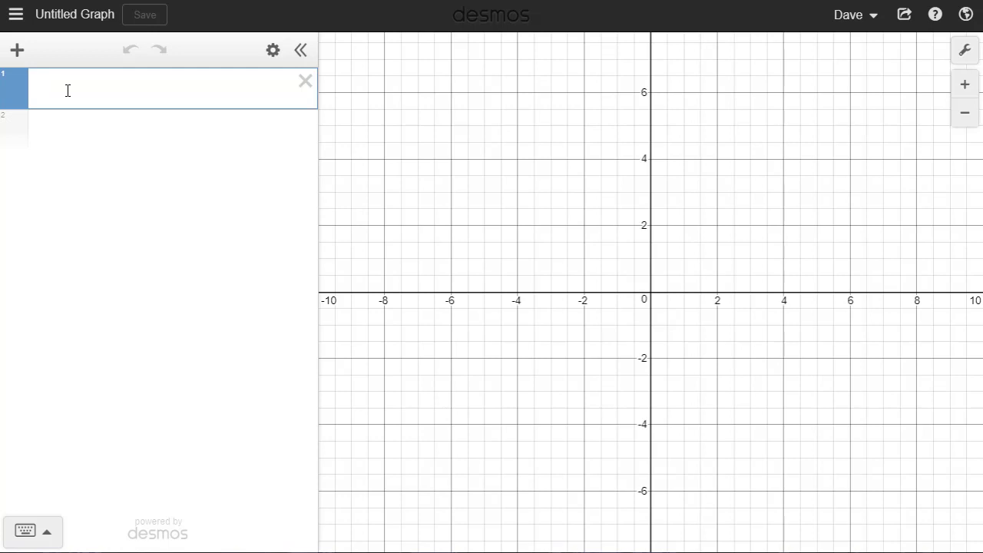
# Step: Enter R(x) = −0.05x² + 50x on line 1, using the keypad's squared key for x²
pyautogui.write('R(')
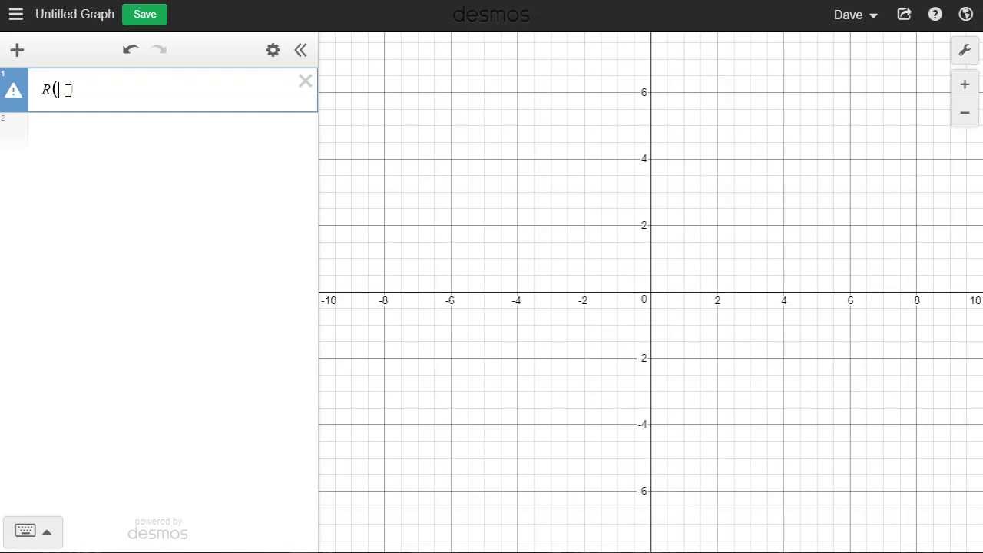
pyautogui.write('x)')
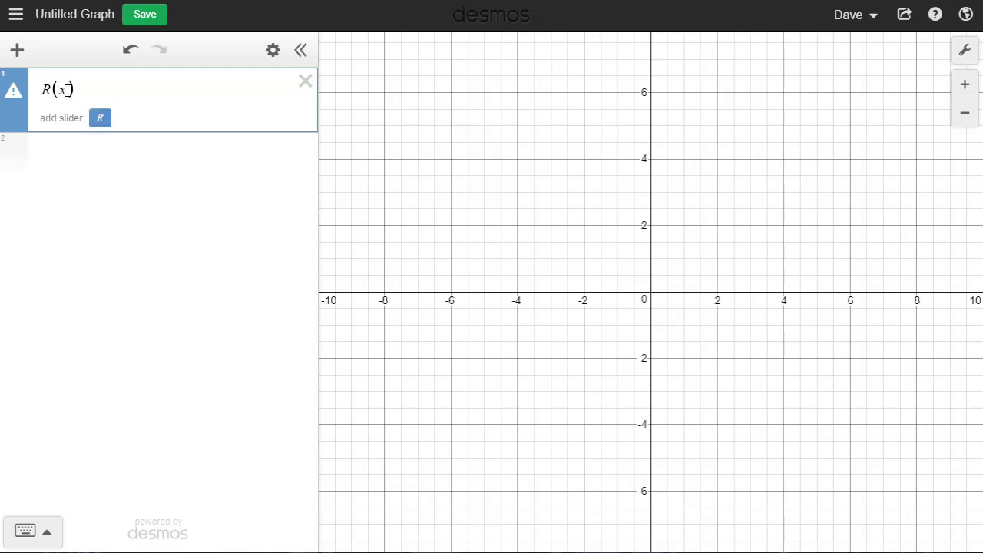
pyautogui.write('=')
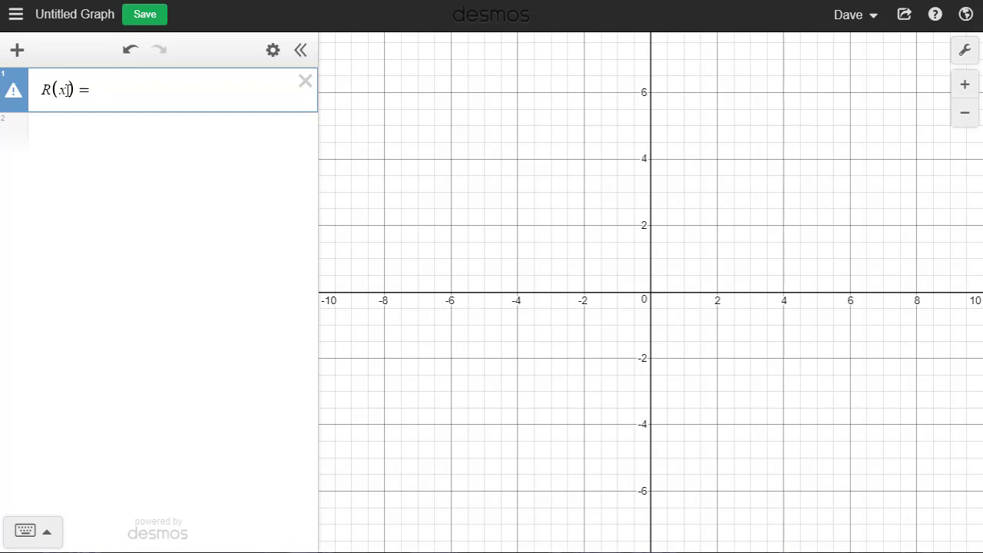
pyautogui.write('-0.')
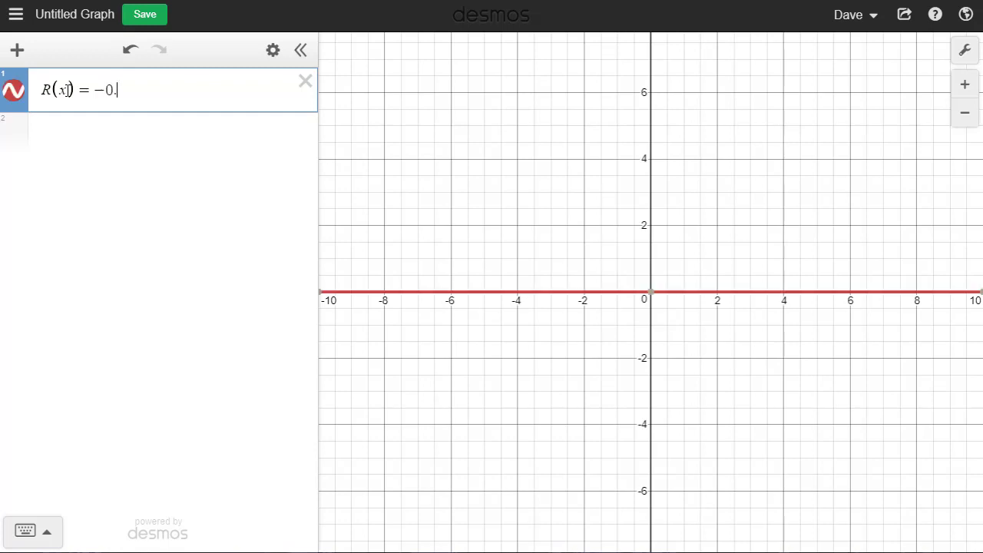
pyautogui.write('05x')
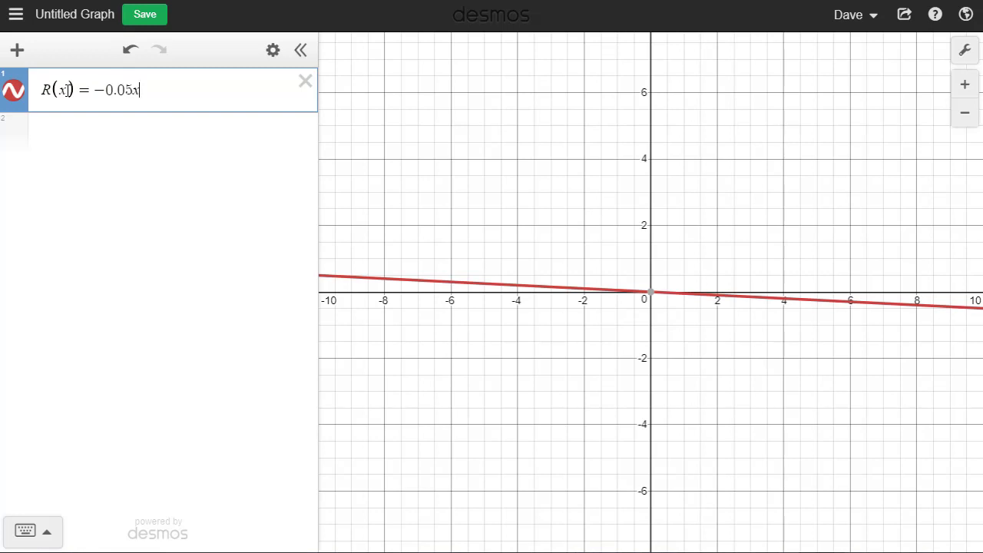
pyautogui.click(46, 540)
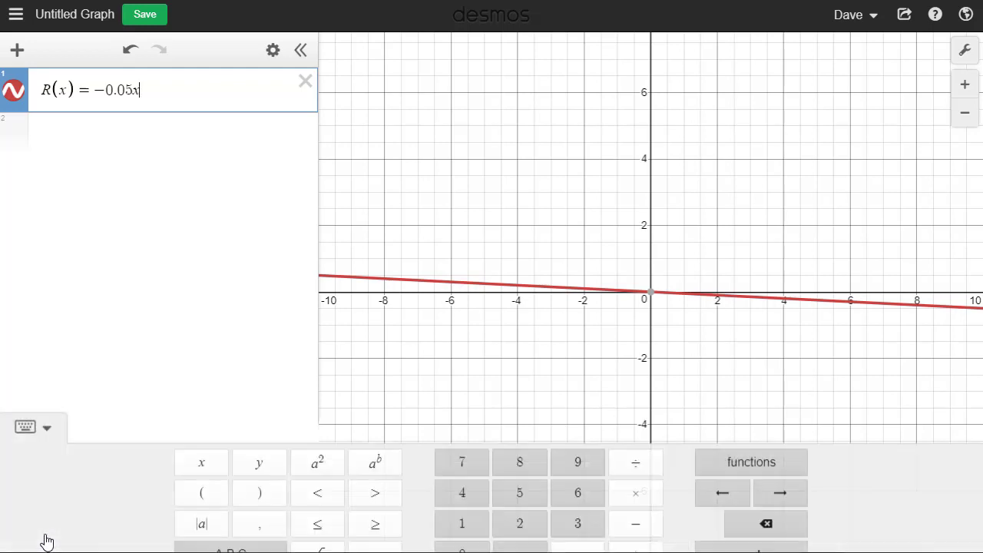
pyautogui.click(318, 443)
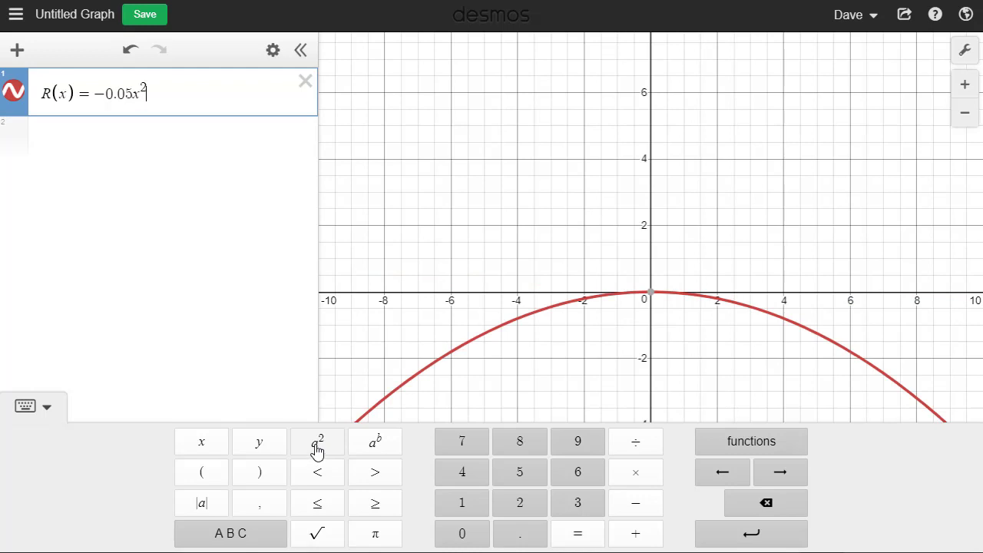
pyautogui.write('+ 5')
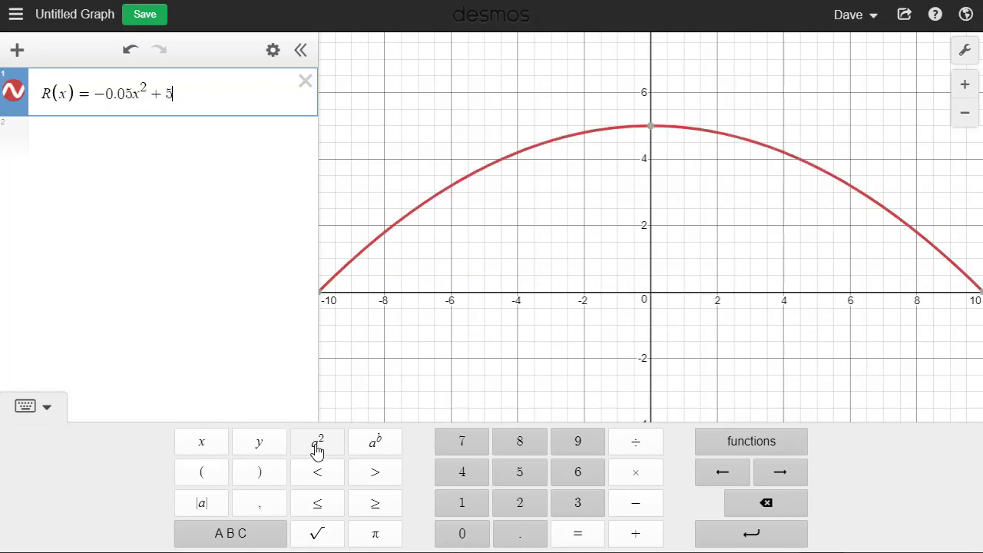
pyautogui.write('0x')
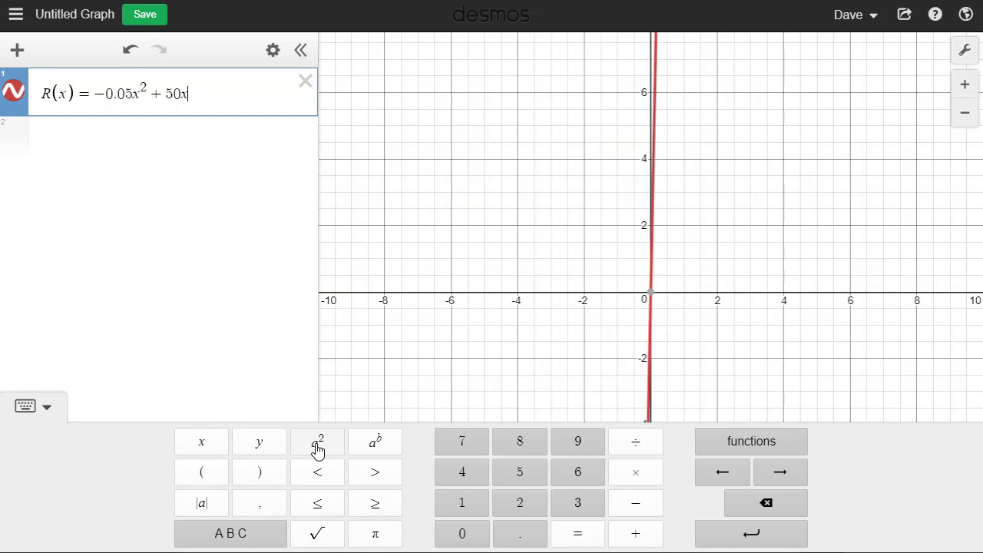
# Step: Zoom out eight times, then drag the view so roots 0 and 1000 sit in the positive quadrant
pyautogui.click(197, 328)
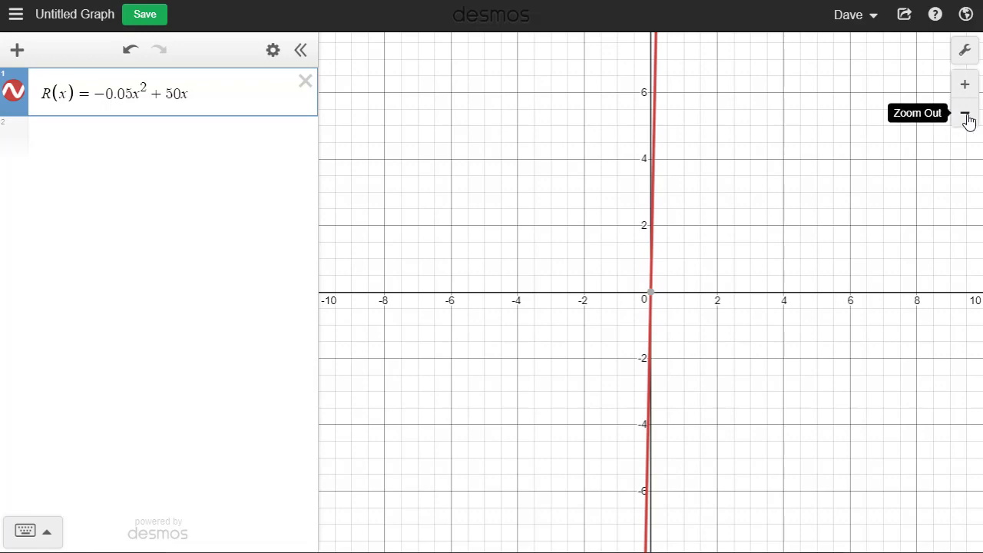
pyautogui.click(966, 115)
pyautogui.click(966, 115)
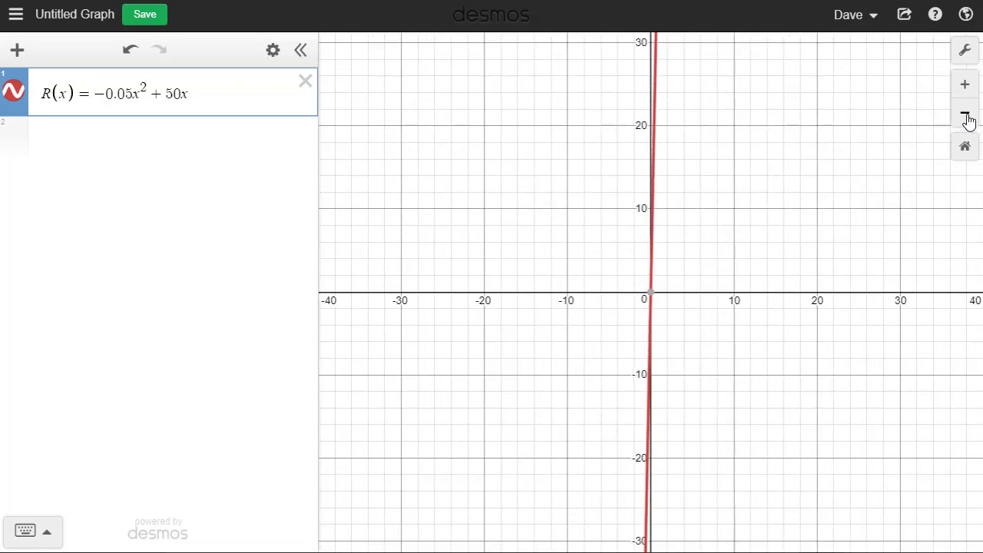
pyautogui.click(966, 117)
pyautogui.click(966, 117)
pyautogui.click(966, 117)
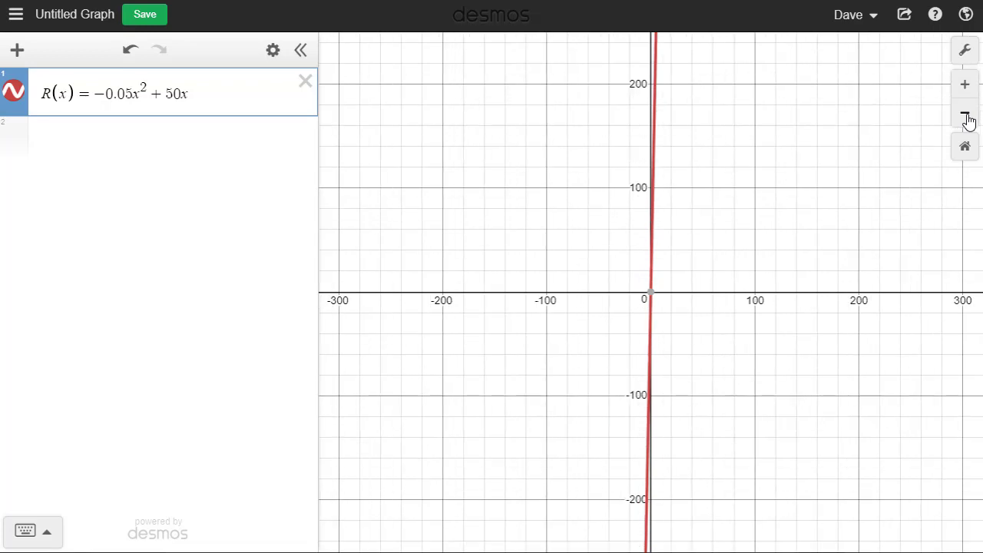
pyautogui.click(966, 117)
pyautogui.click(966, 117)
pyautogui.click(966, 117)
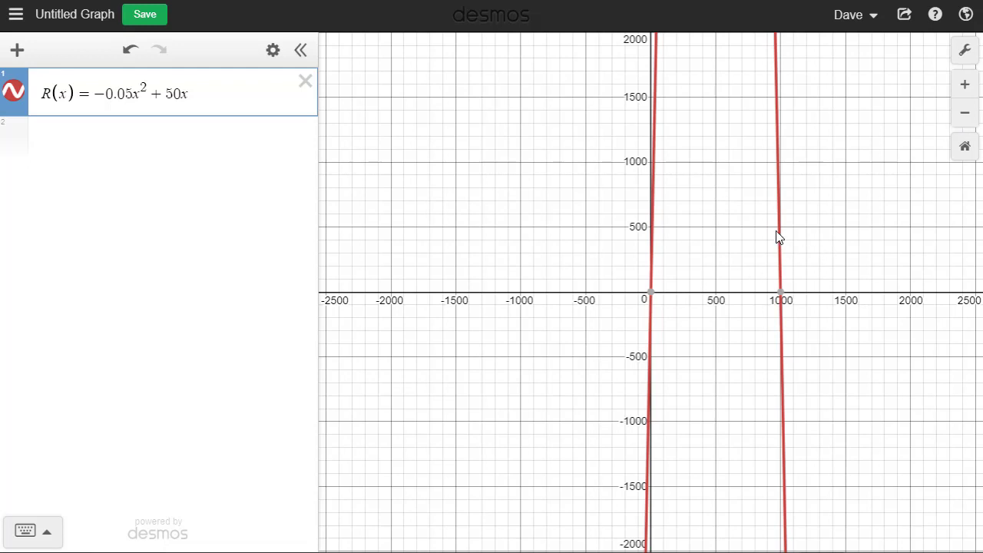
pyautogui.click(722, 144)
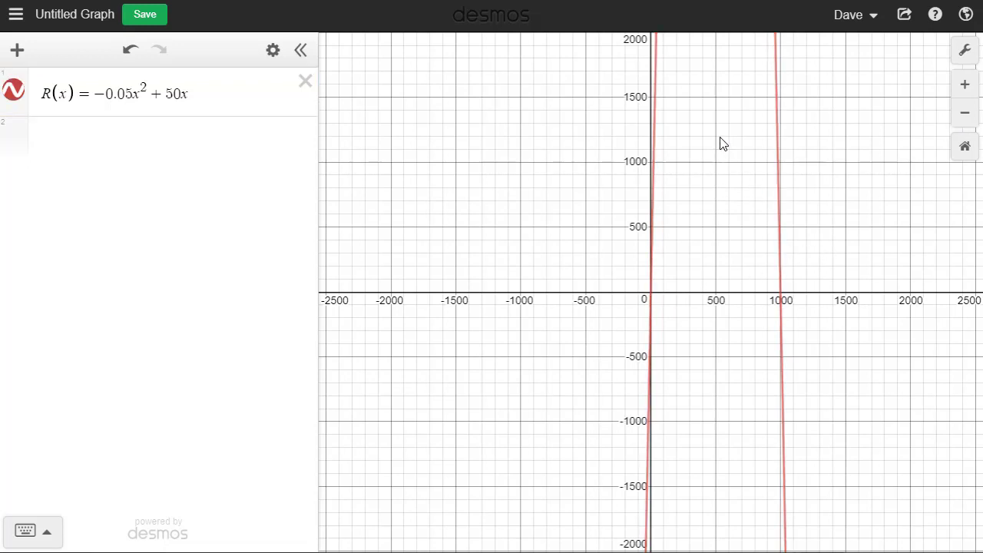
pyautogui.moveTo(722, 144); pyautogui.dragTo(463, 336)
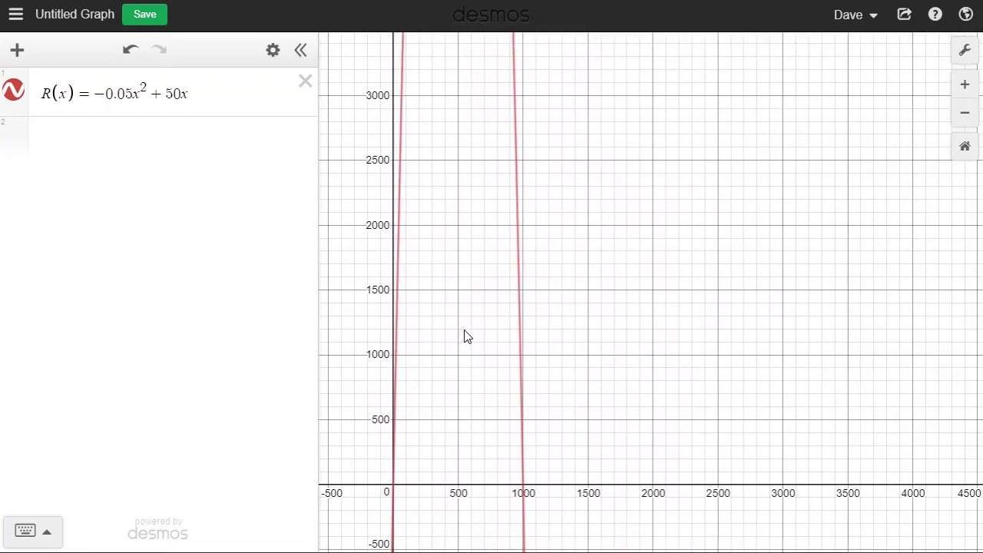
# Step: In graph settings, set the x-axis minimum to −100 and maximum to 1100
pyautogui.click(968, 60)
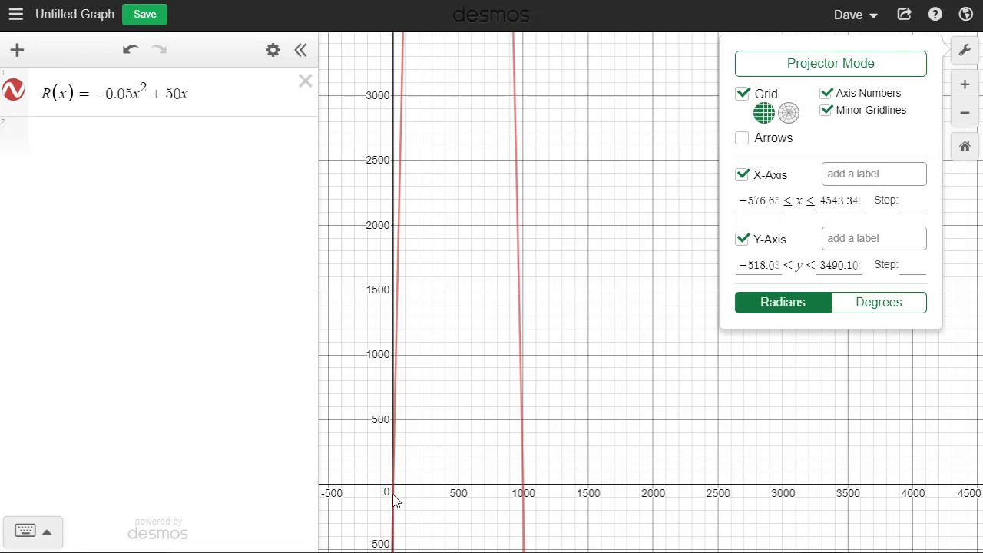
pyautogui.click(776, 200)
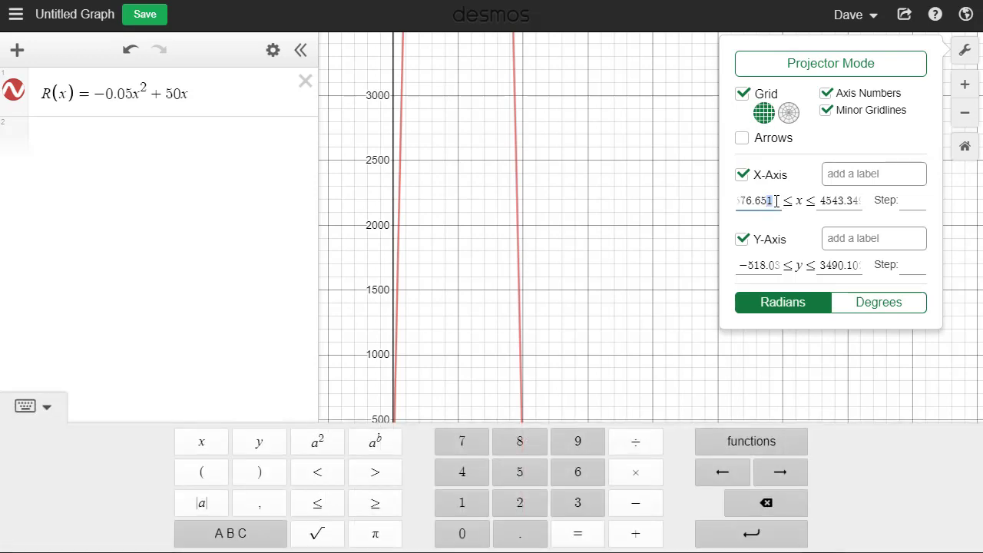
pyautogui.moveTo(776, 200); pyautogui.dragTo(729, 201)
pyautogui.write('1')
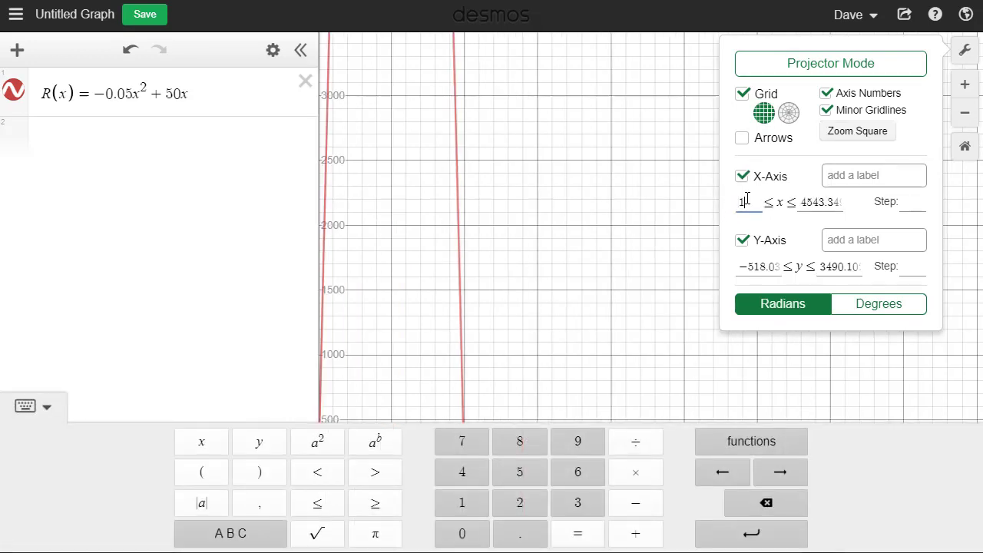
pyautogui.press('BackSpace')
pyautogui.write('-100')
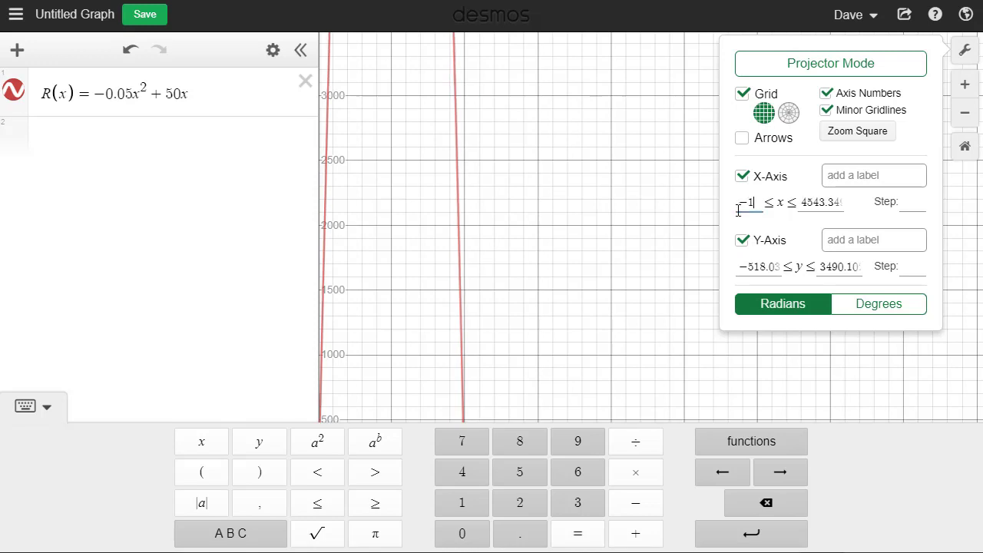
pyautogui.click(854, 203)
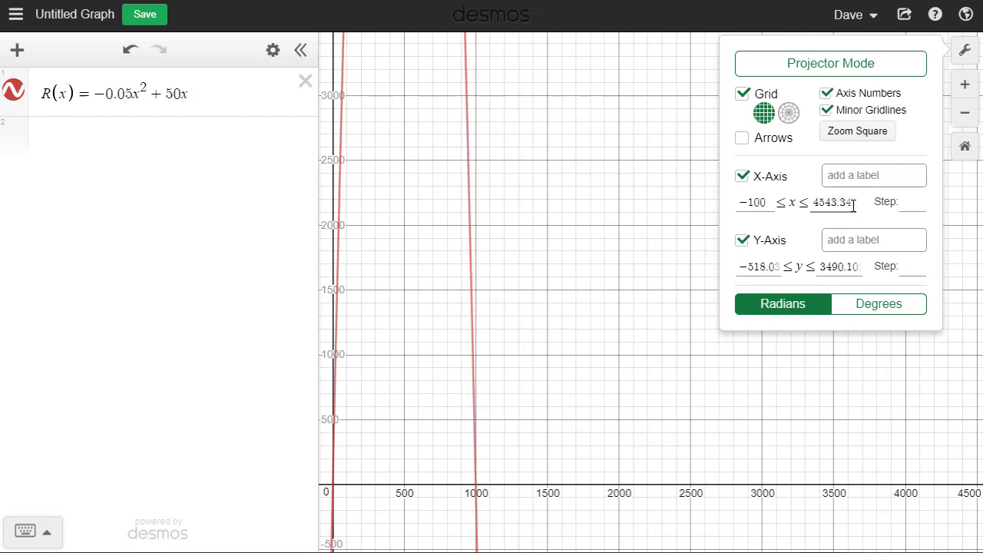
pyautogui.moveTo(853, 202); pyautogui.dragTo(810, 203)
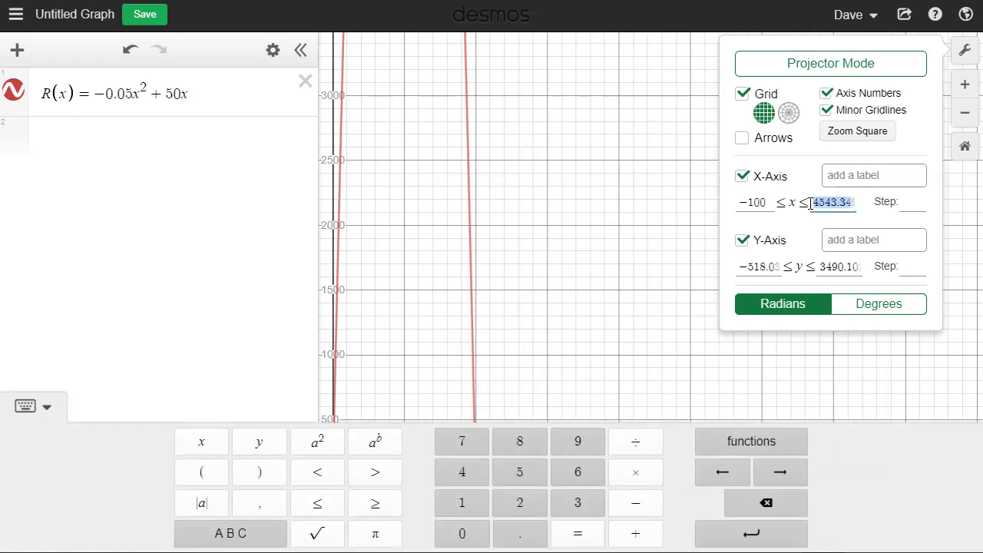
pyautogui.press('BackSpace')
pyautogui.write('1100')
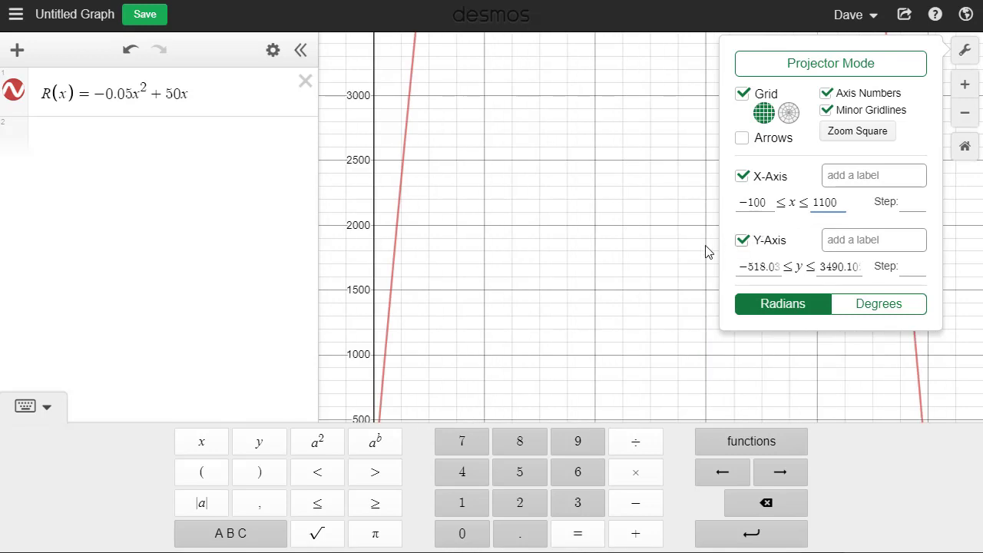
pyautogui.click(649, 275)
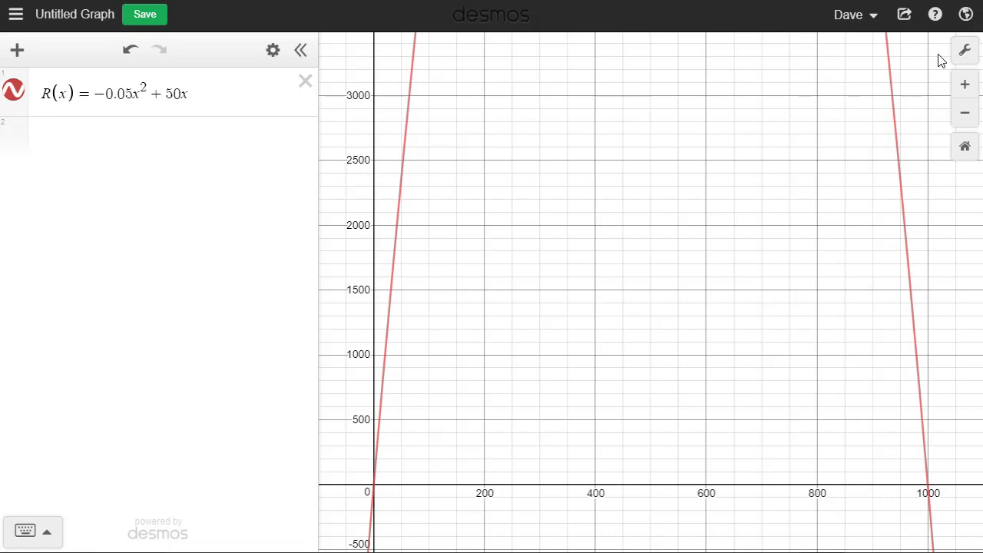
# Step: Change the y-axis maximum to 15000 in graph settings, then nudge the view up slightly
pyautogui.click(963, 52)
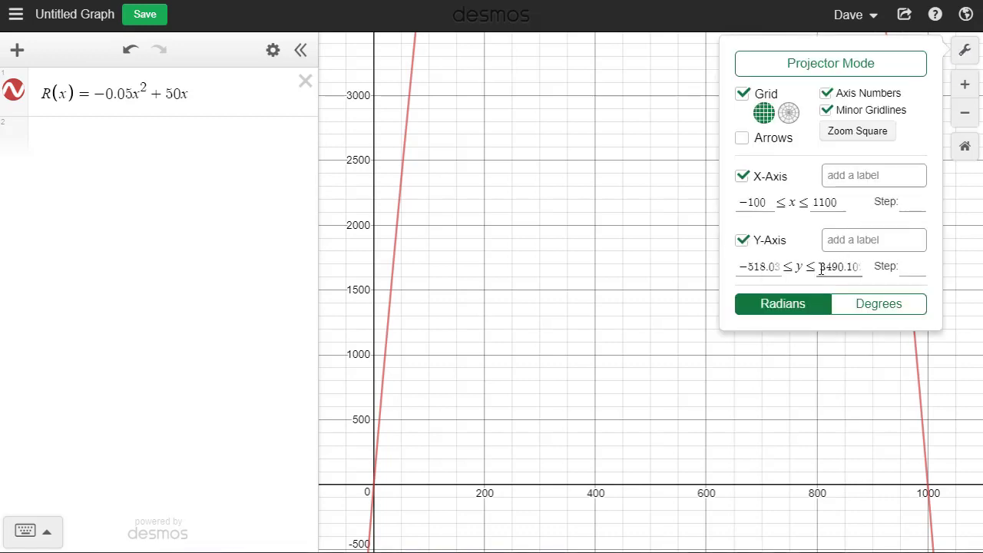
pyautogui.moveTo(825, 266); pyautogui.dragTo(867, 272)
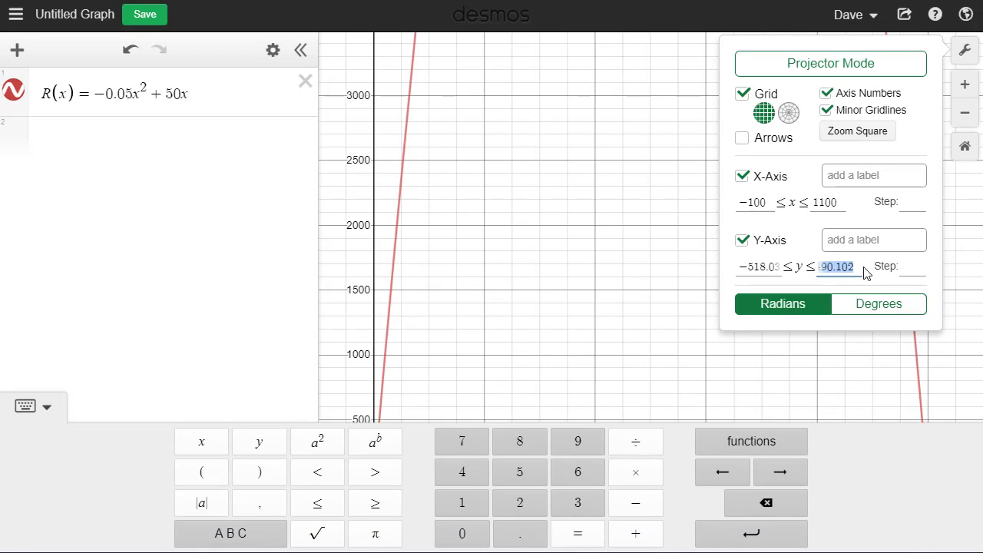
pyautogui.write('15000')
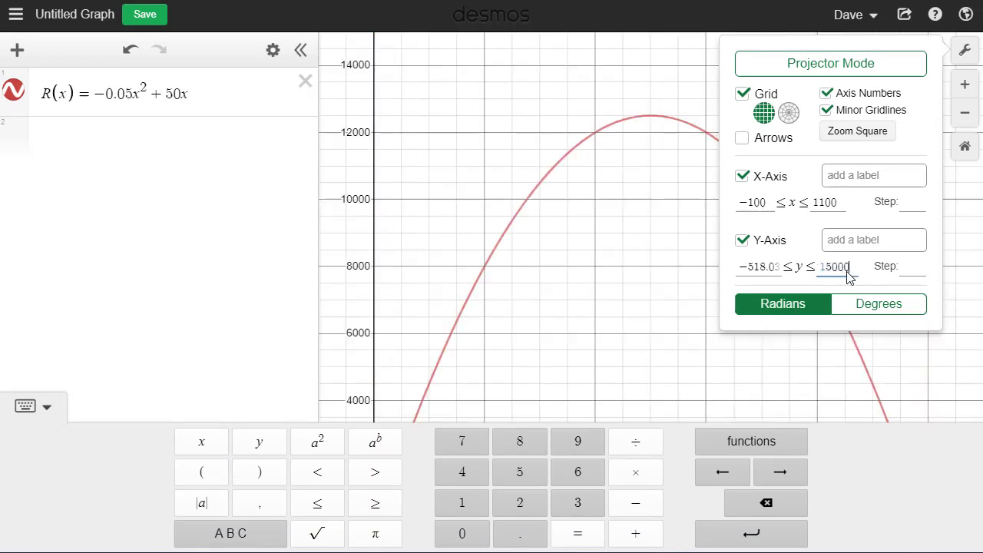
pyautogui.click(647, 321)
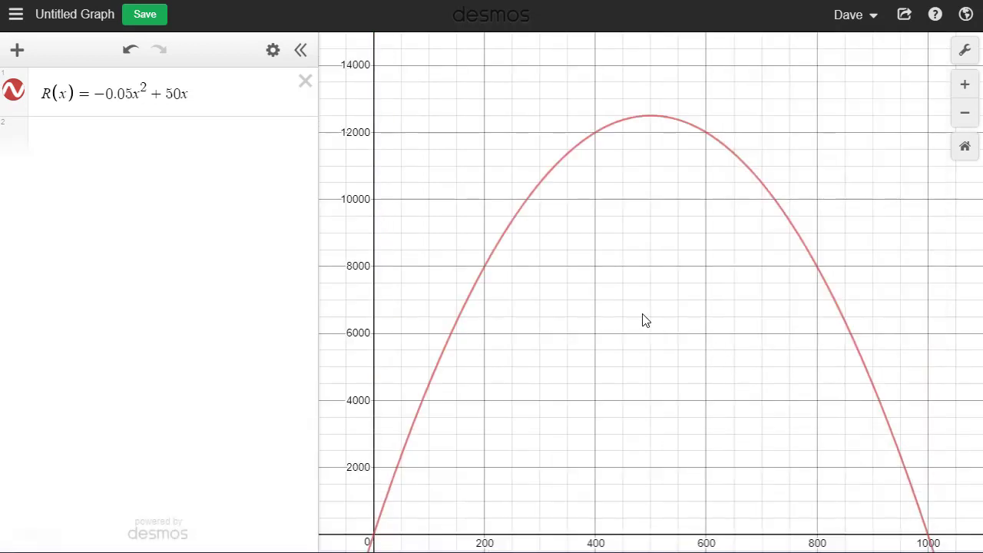
pyautogui.moveTo(683, 360); pyautogui.dragTo(685, 344)
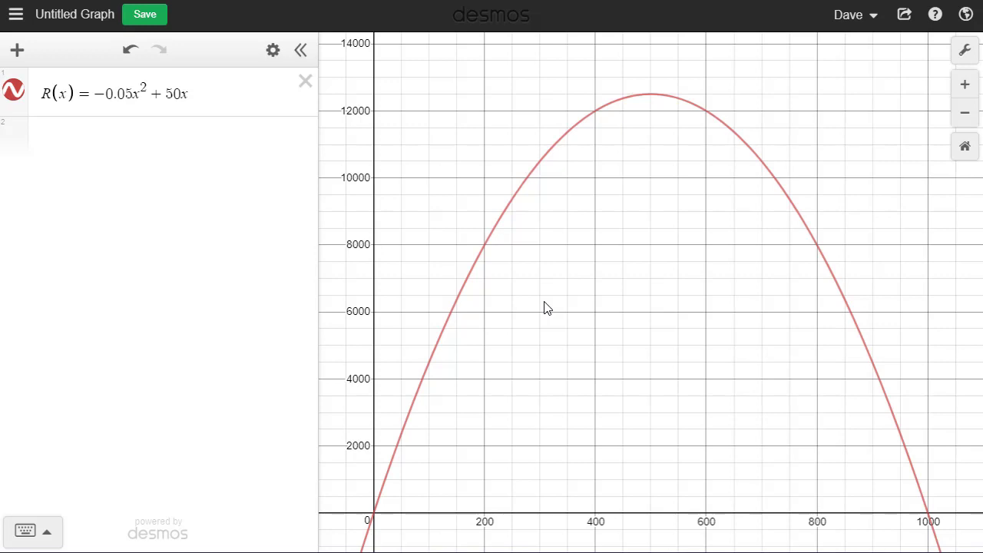
# Step: Add C(x) = 11x + 1000 as a new expression below R(x)
pyautogui.click(236, 96)
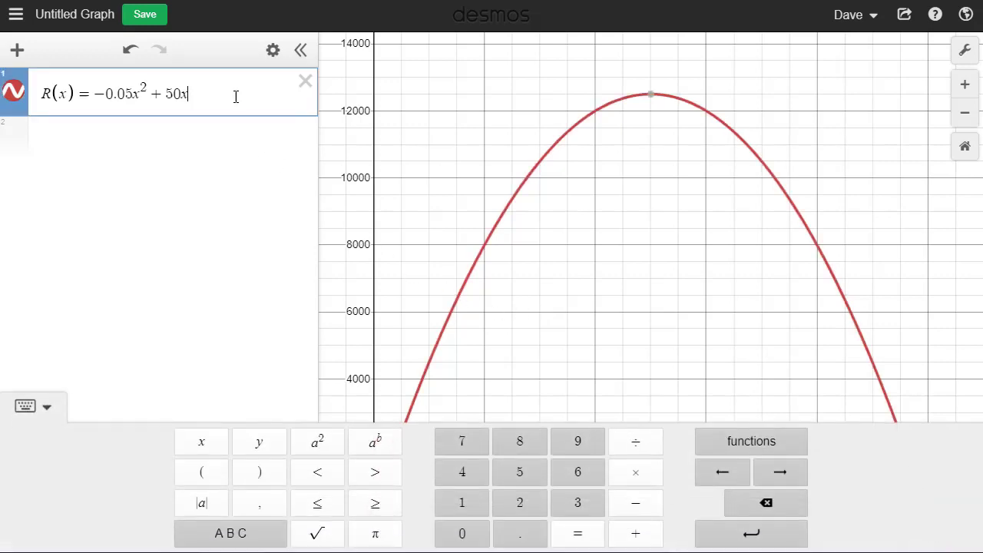
pyautogui.press('Return')
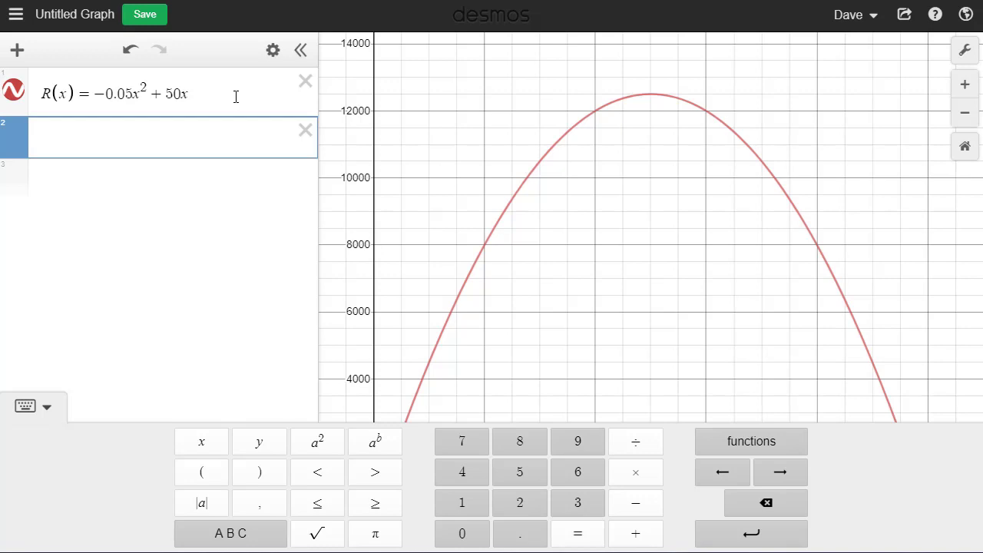
pyautogui.write('C(x) ')
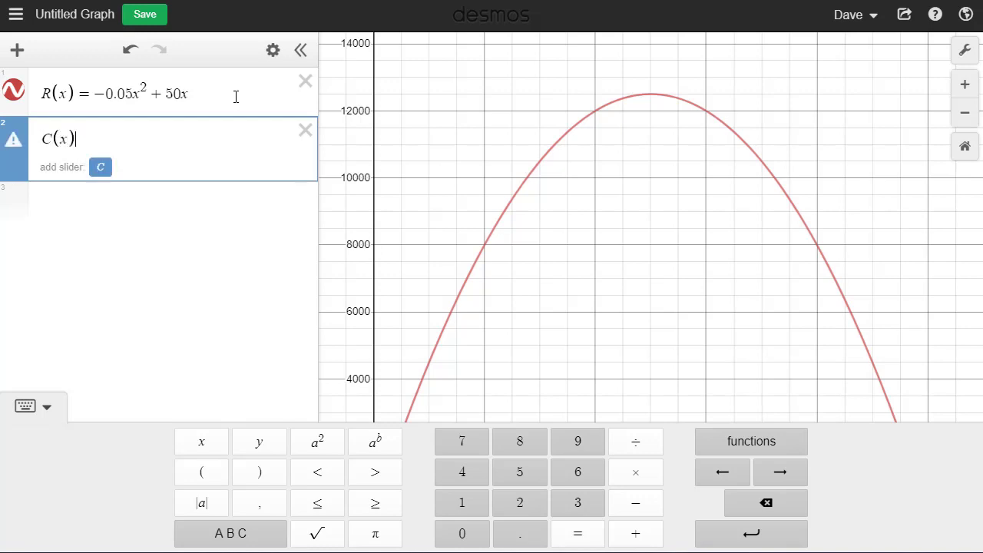
pyautogui.write('= ')
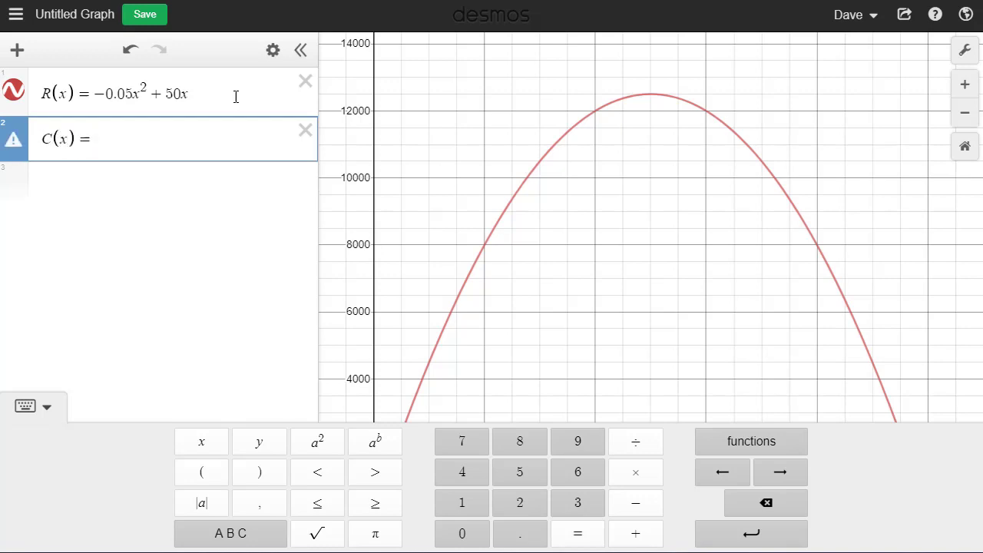
pyautogui.write('11x ')
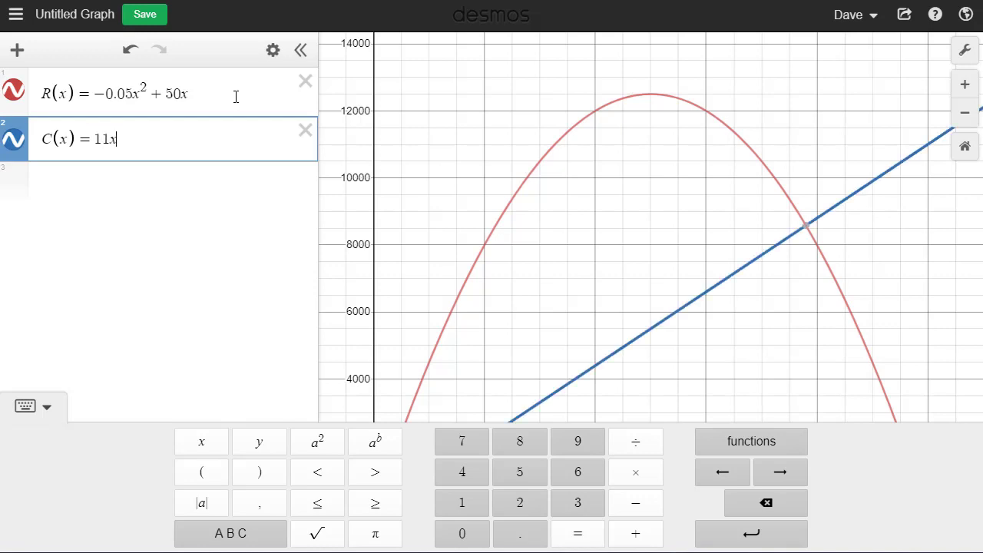
pyautogui.write('+ 1000')
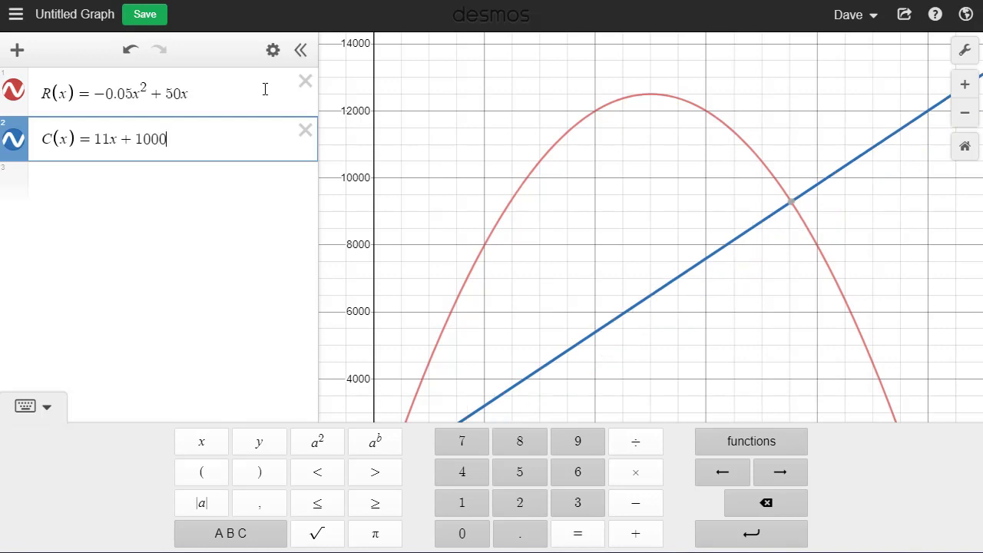
pyautogui.click(140, 367)
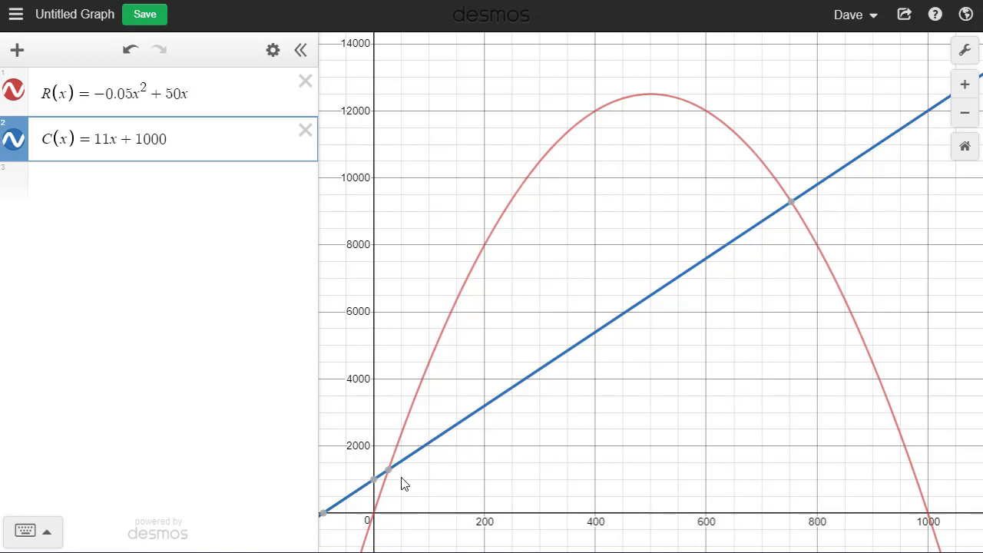
pyautogui.moveTo(375, 485)
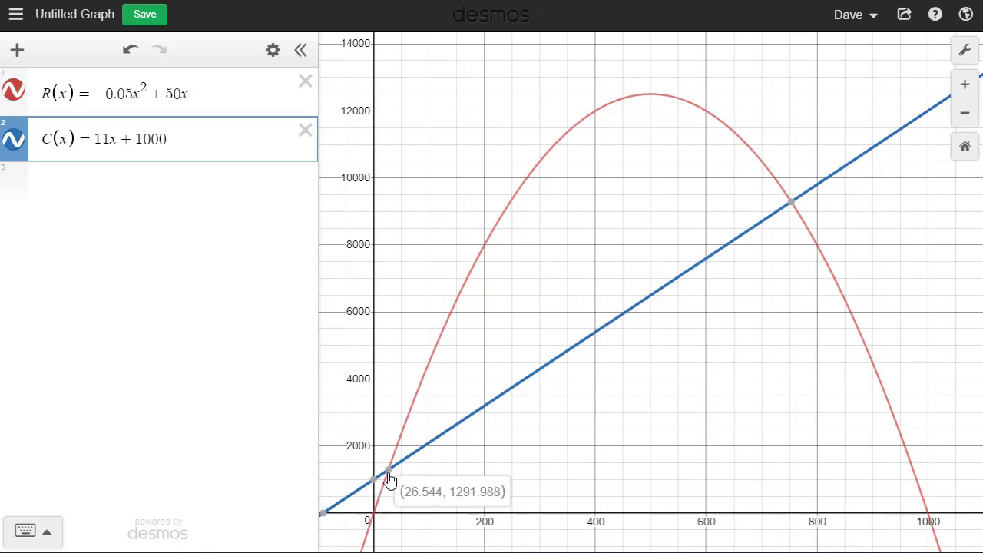
pyautogui.moveTo(794, 210)
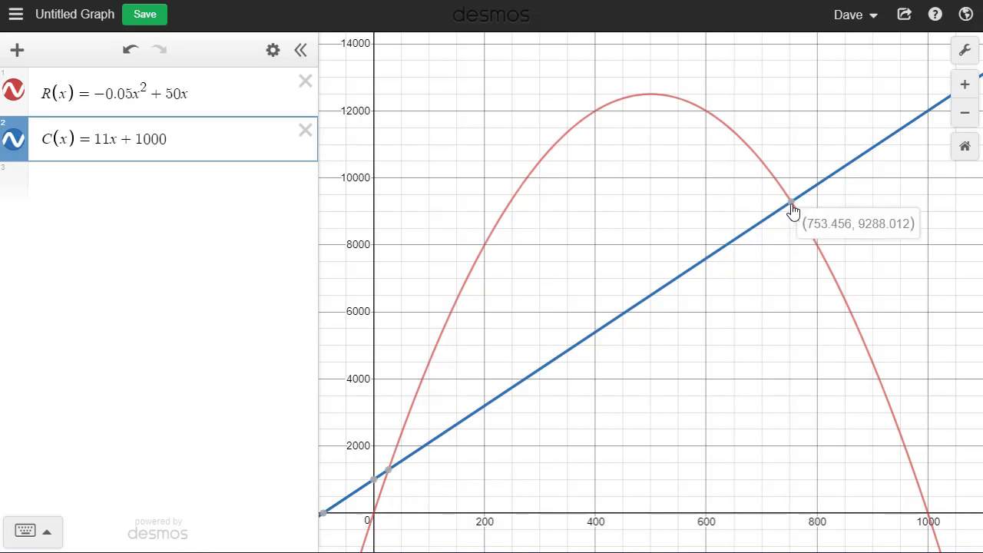